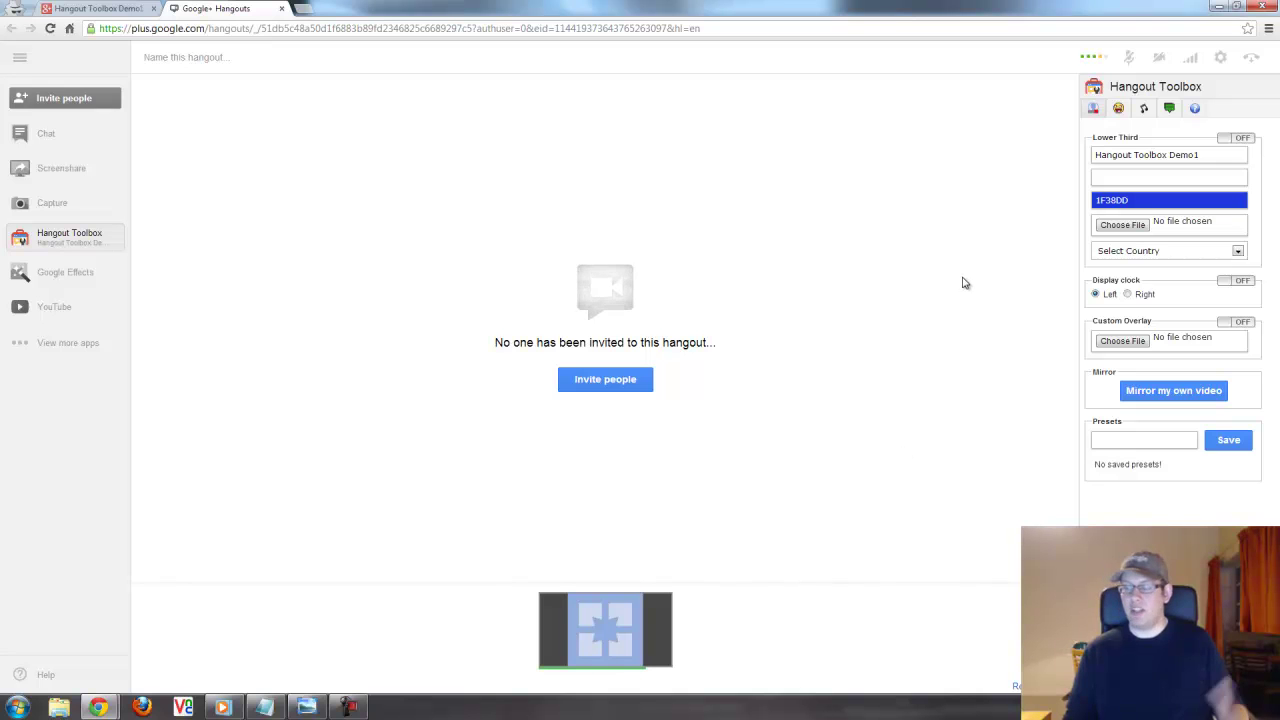
Step: Toggle the Lower Third overlay on and off three times, leaving it off
{"action": "left_click", "coordinate": [1239, 143]}
{"action": "left_click", "coordinate": [1239, 143]}
{"action": "left_click", "coordinate": [1239, 143]}
{"action": "left_click", "coordinate": [1239, 143]}
{"action": "left_click", "coordinate": [1239, 143]}
{"action": "left_click", "coordinate": [1237, 141]}
Step: Check the lower third title and second-line fields, then bring up the toolbox's help description
{"action": "left_click_drag", "start_coordinate": [1208, 152], "coordinate": [1084, 152]}
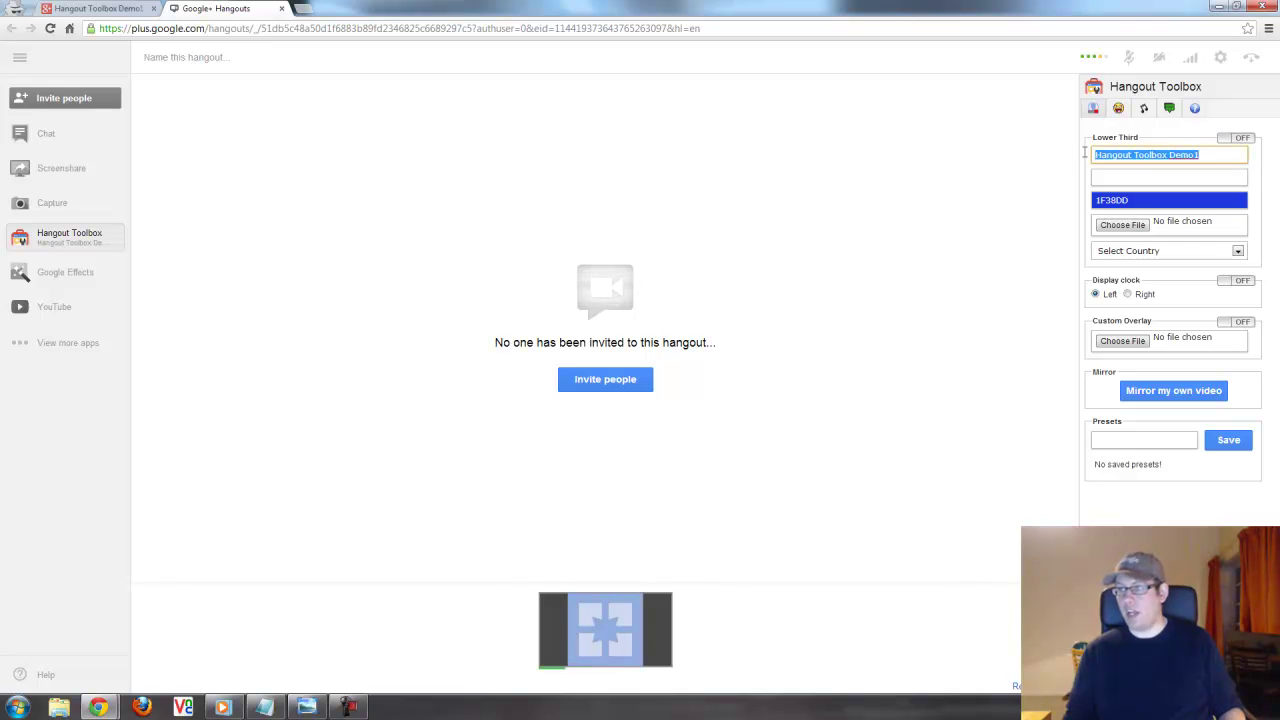
{"action": "left_click", "coordinate": [1166, 174]}
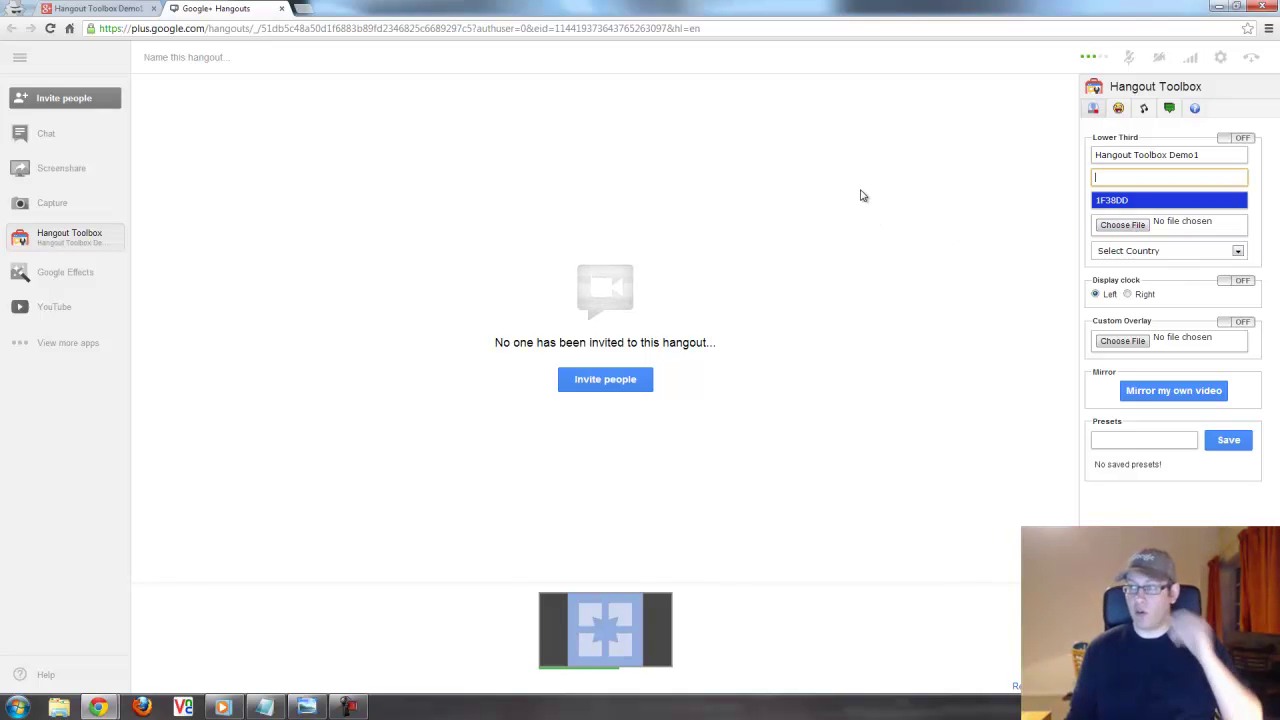
{"action": "left_click", "coordinate": [1194, 109]}
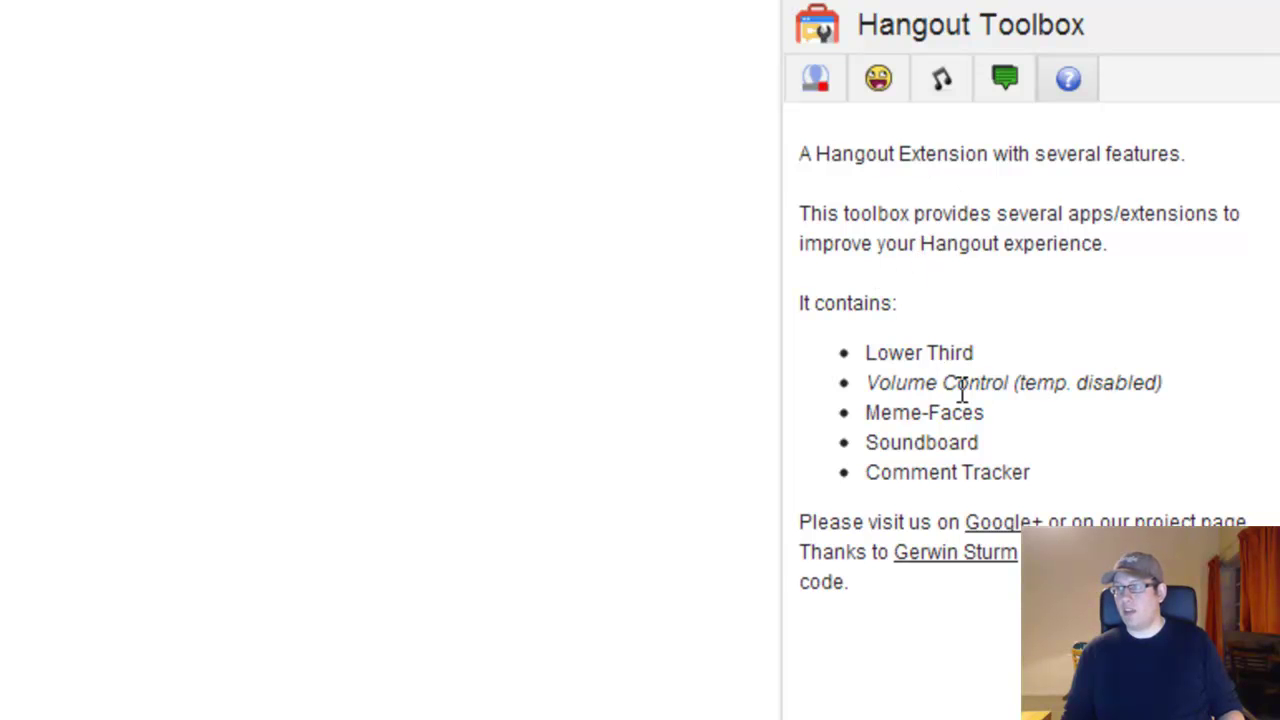
Step: Read through the feature list, including Volume Control, then go back to Lower Third settings
{"action": "left_click_drag", "start_coordinate": [868, 382], "coordinate": [1162, 383]}
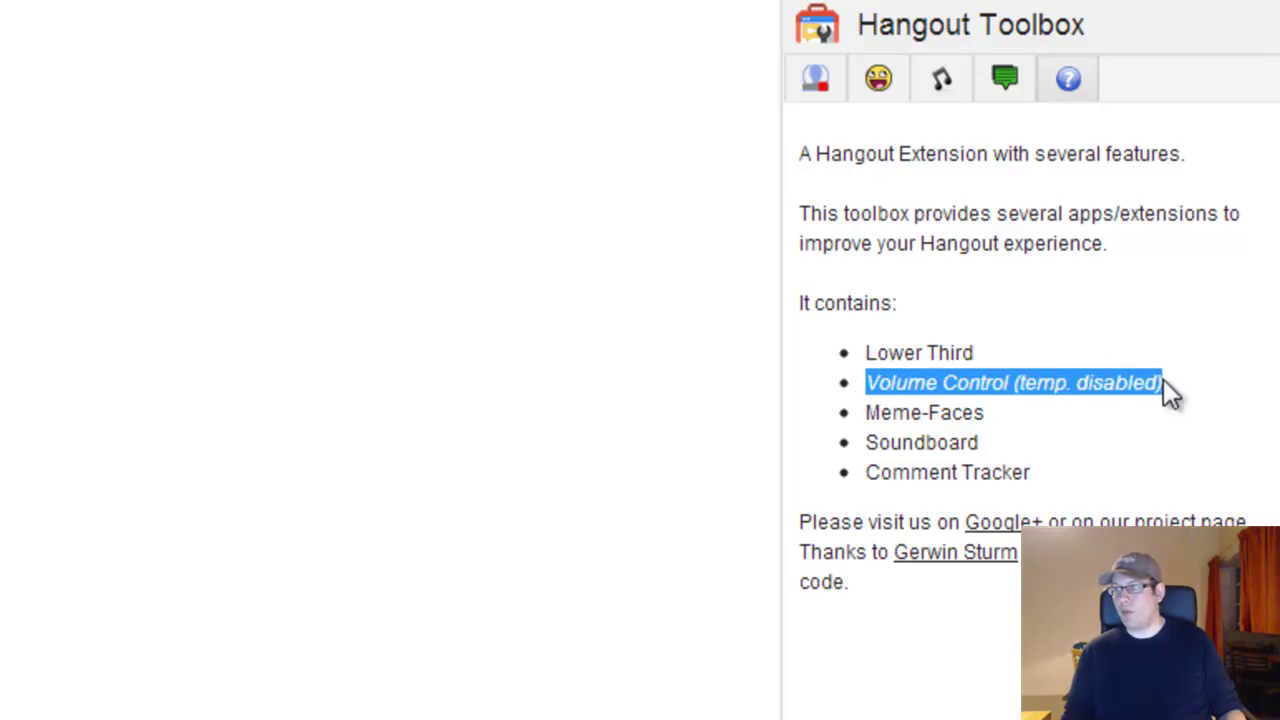
{"action": "left_click", "coordinate": [1030, 447]}
{"action": "scroll", "coordinate": [871, 486], "scroll_direction": "down", "scroll_amount": 3}
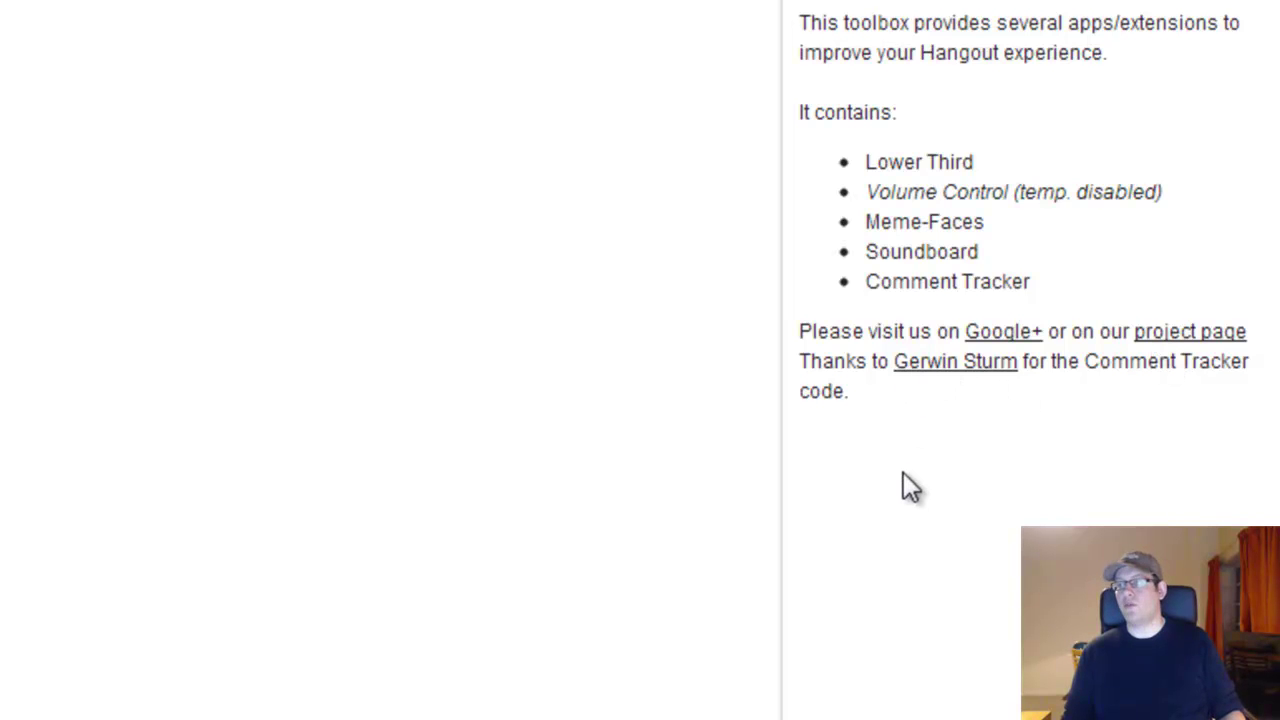
{"action": "scroll", "coordinate": [943, 157], "scroll_direction": "up", "scroll_amount": 2}
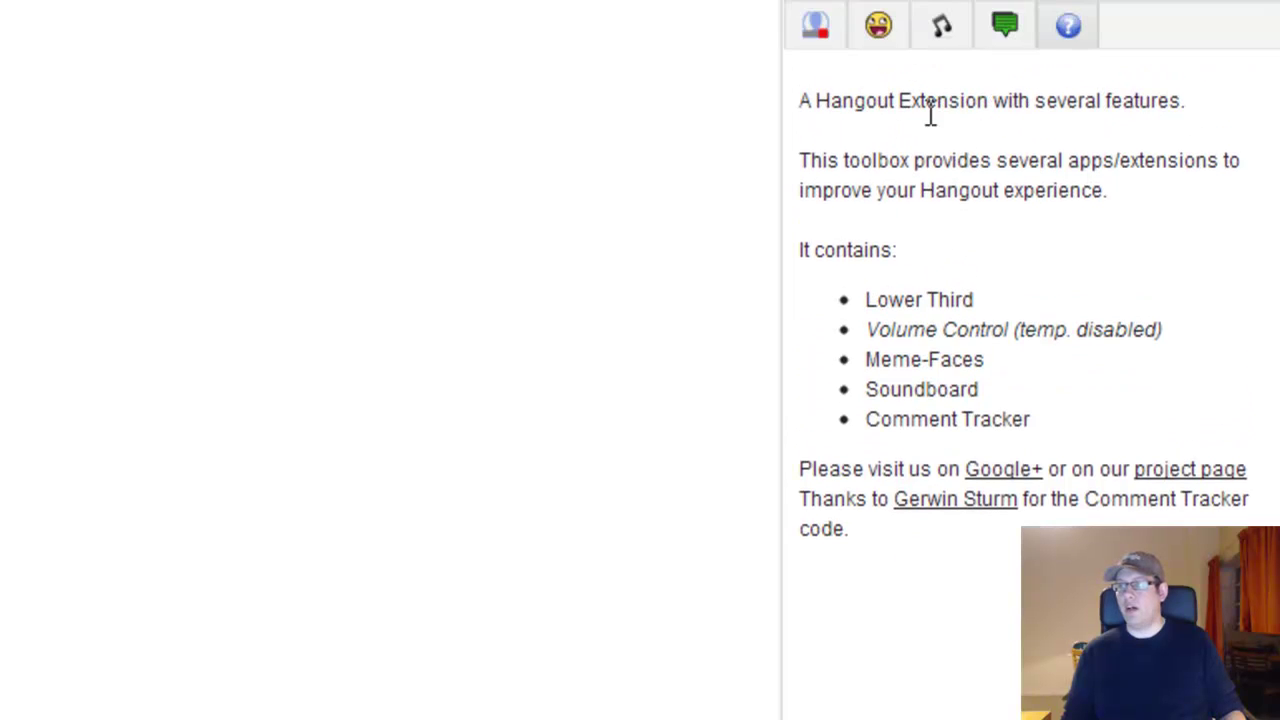
{"action": "left_click", "coordinate": [826, 104]}
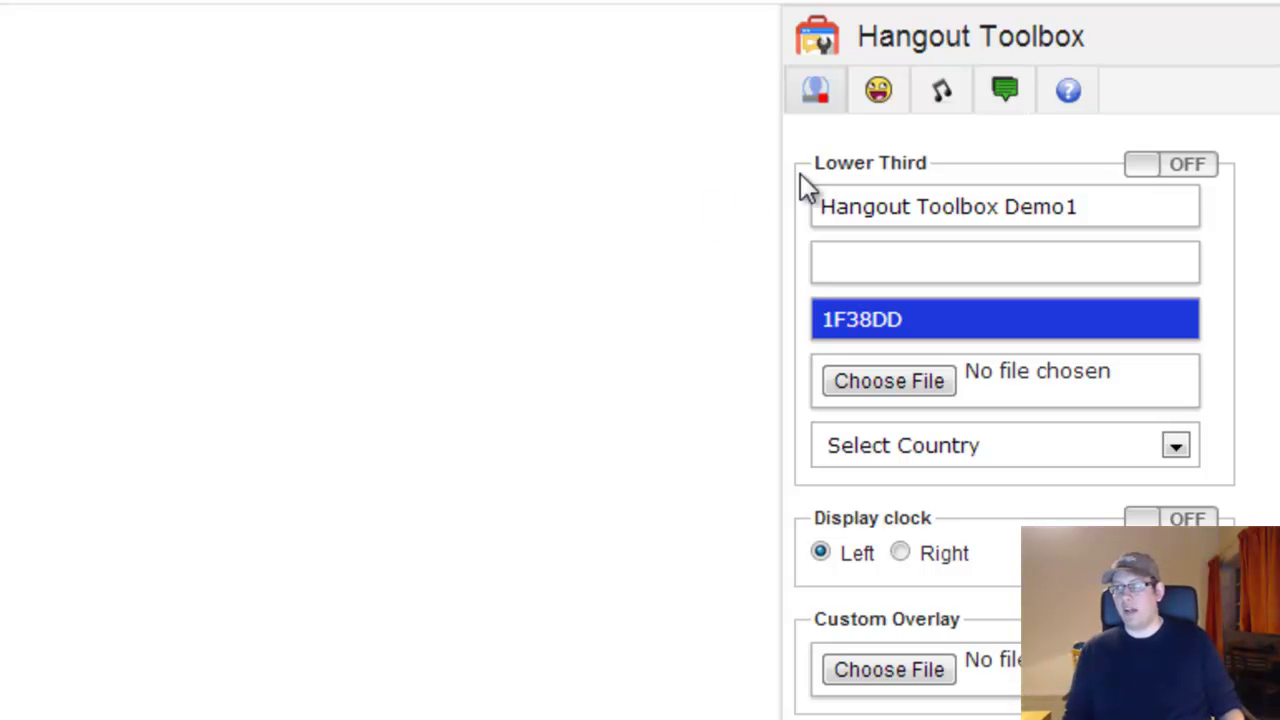
Step: Replace the lower third title with the presenter's full name
{"action": "left_click", "coordinate": [887, 263]}
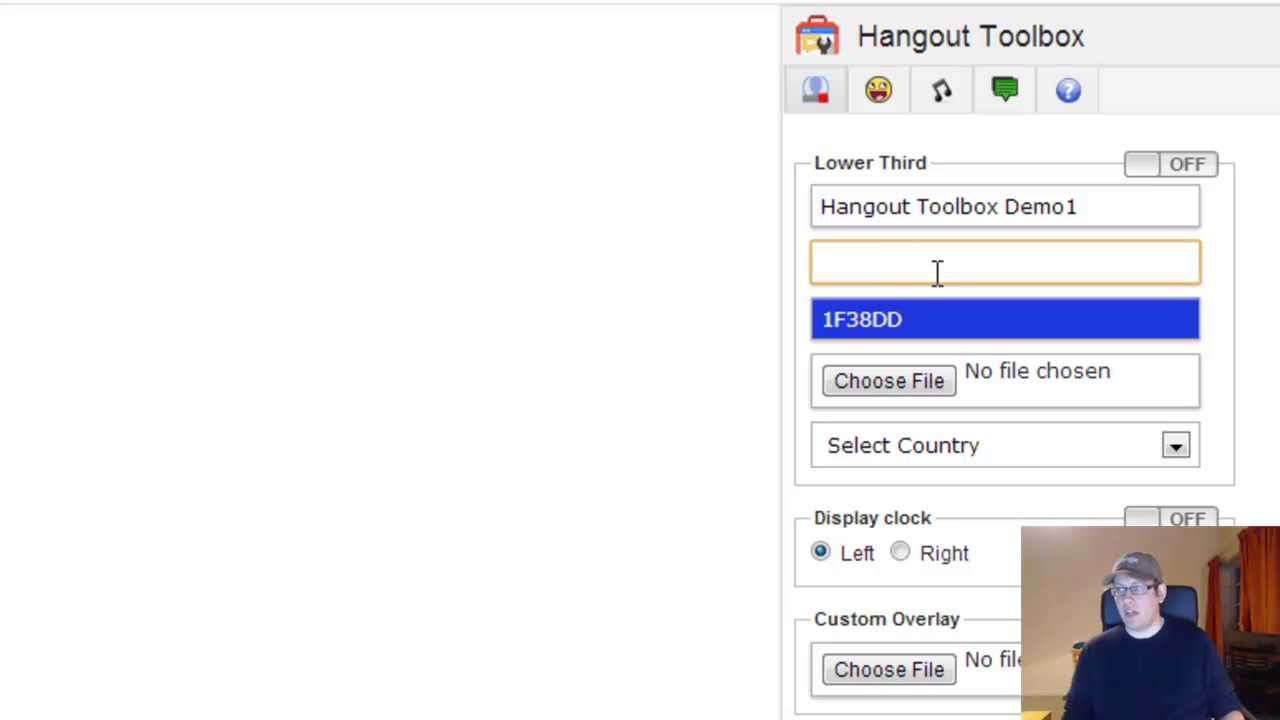
{"action": "left_click_drag", "start_coordinate": [1078, 206], "coordinate": [760, 234]}
{"action": "type", "text": "M"}
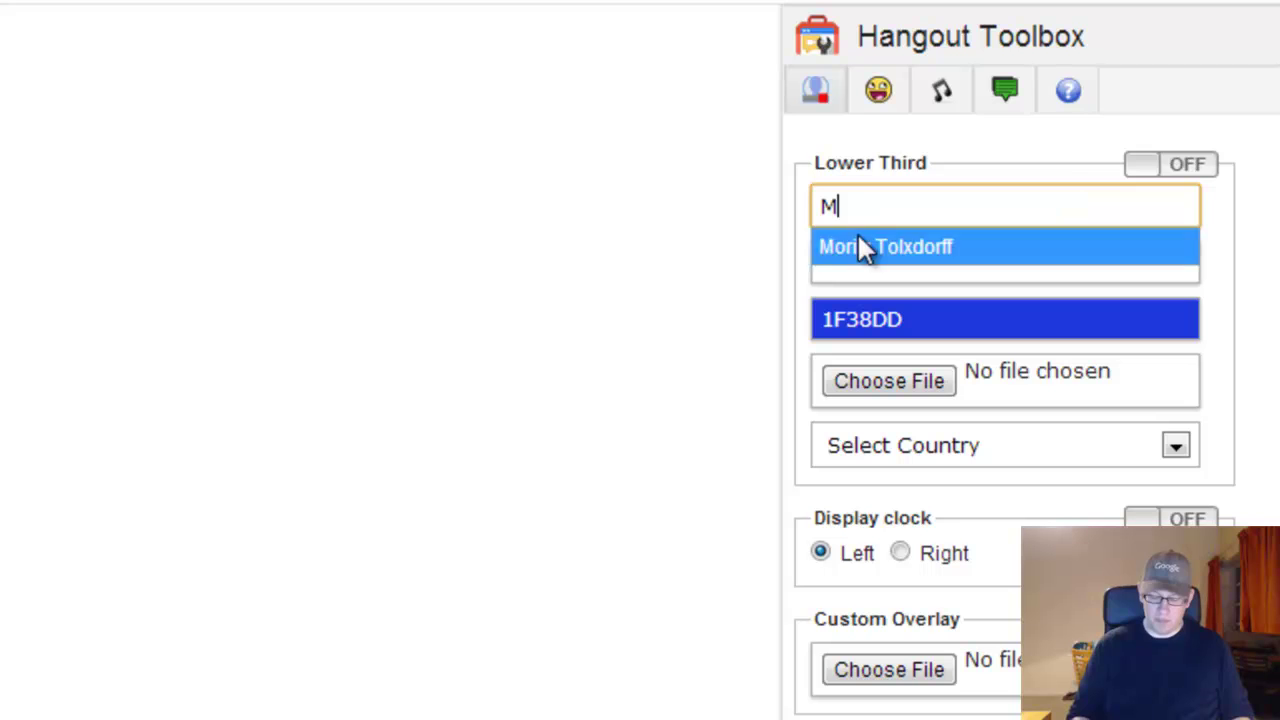
{"action": "type", "text": "oritz Tolxdorff"}
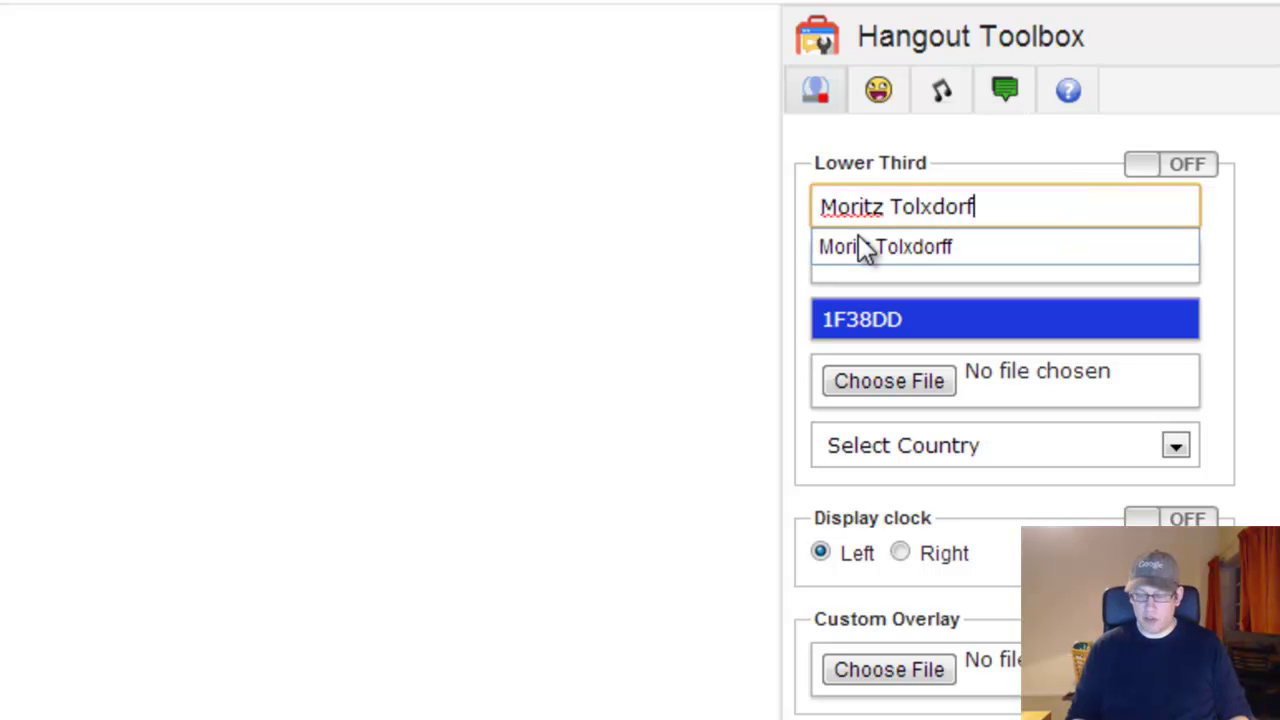
{"action": "left_click", "coordinate": [1257, 330]}
{"action": "left_click", "coordinate": [1040, 268]}
{"action": "type", "text": "www.googl"}
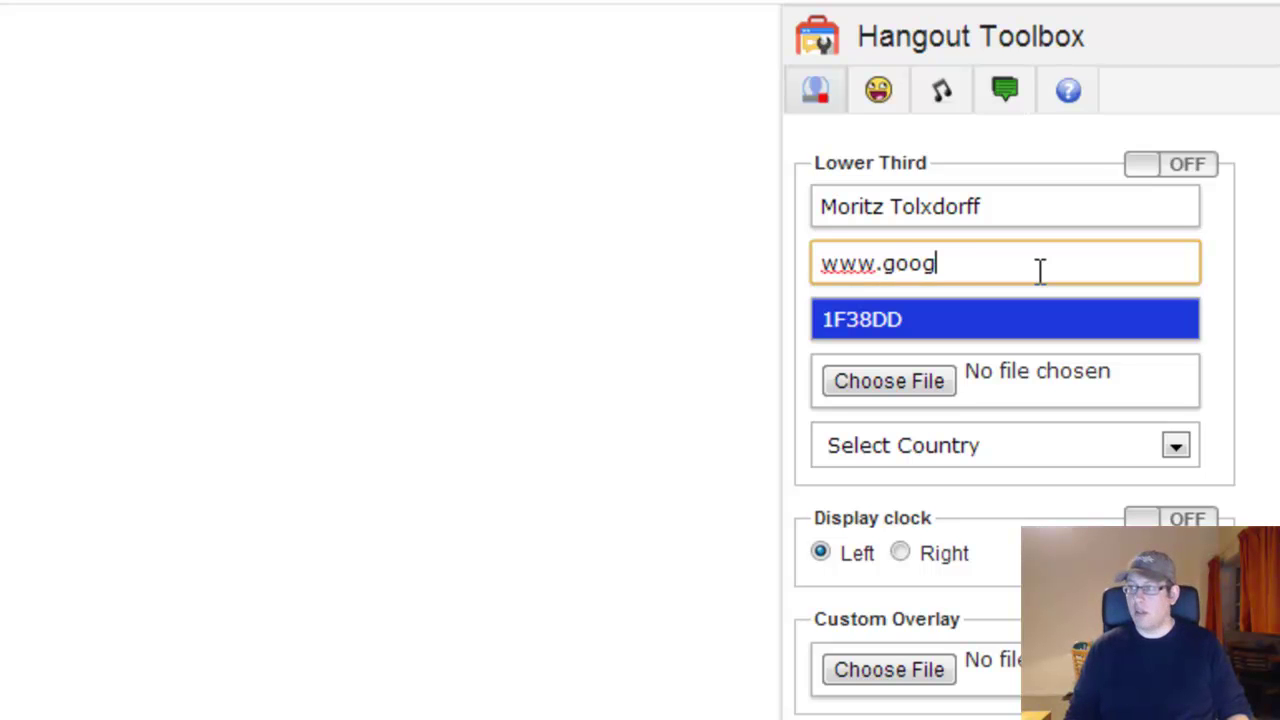
{"action": "type", "text": "e.com"}
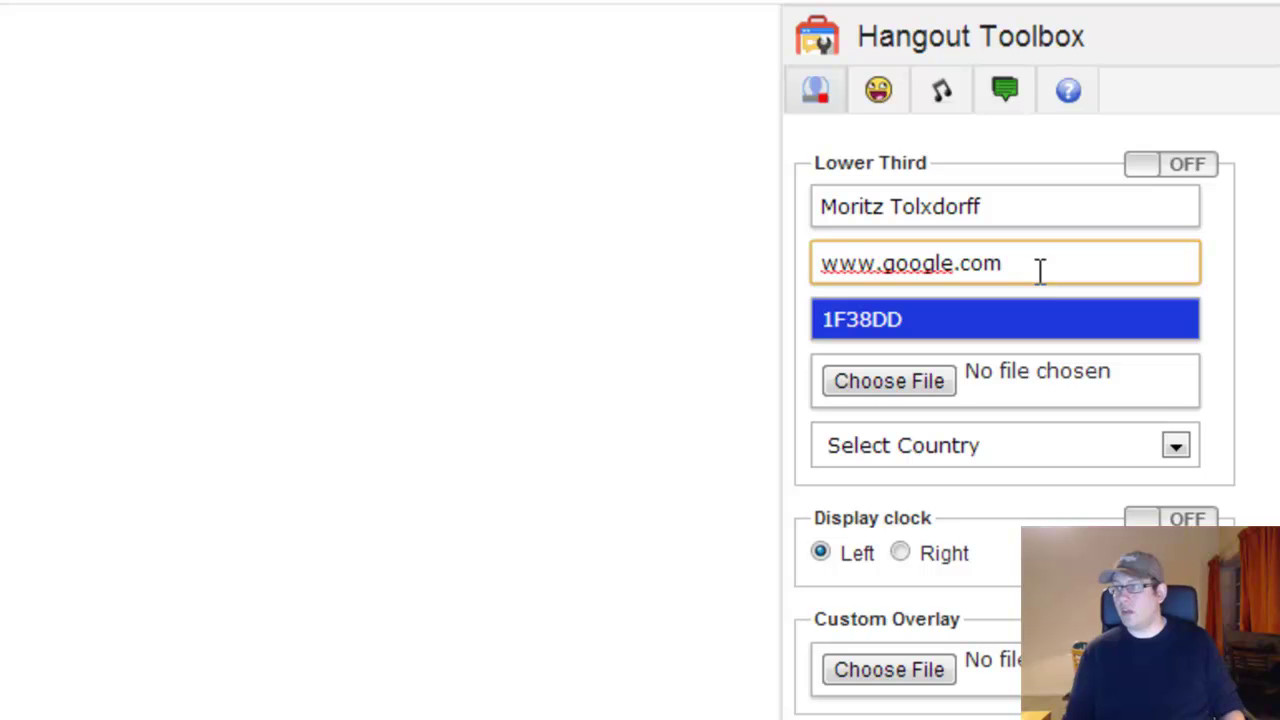
{"action": "left_click", "coordinate": [1215, 315]}
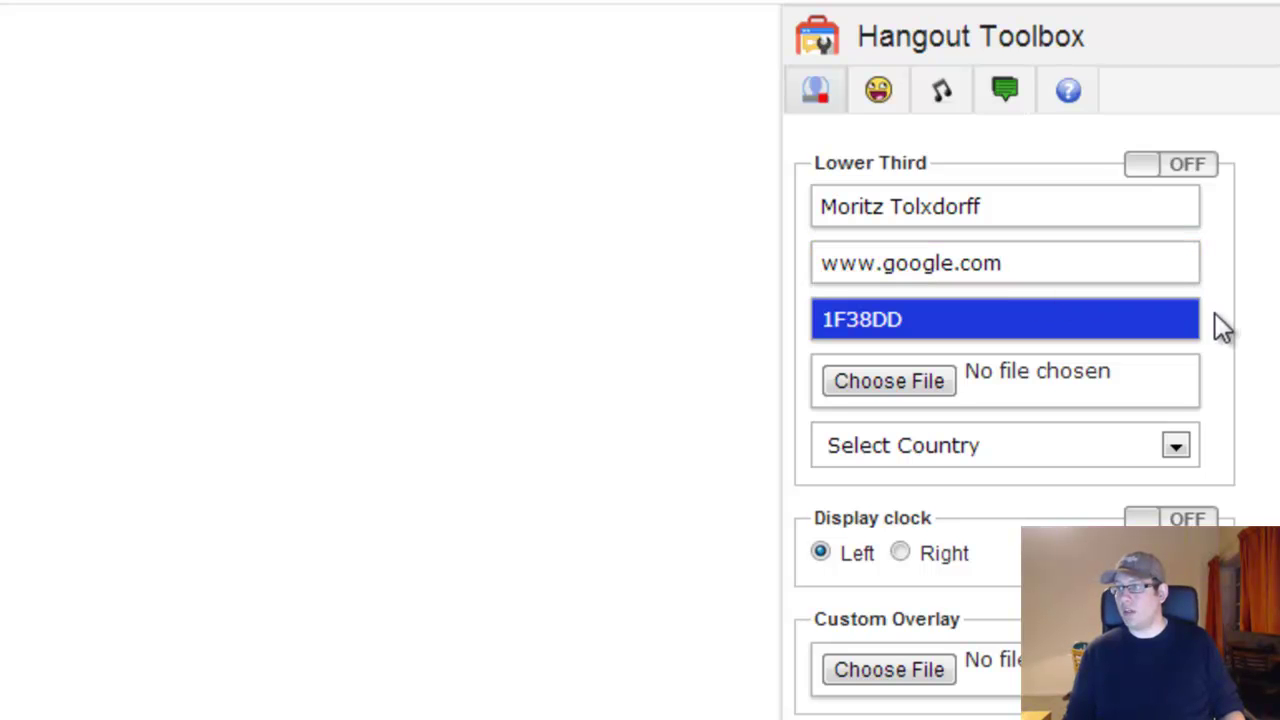
{"action": "left_click", "coordinate": [942, 320]}
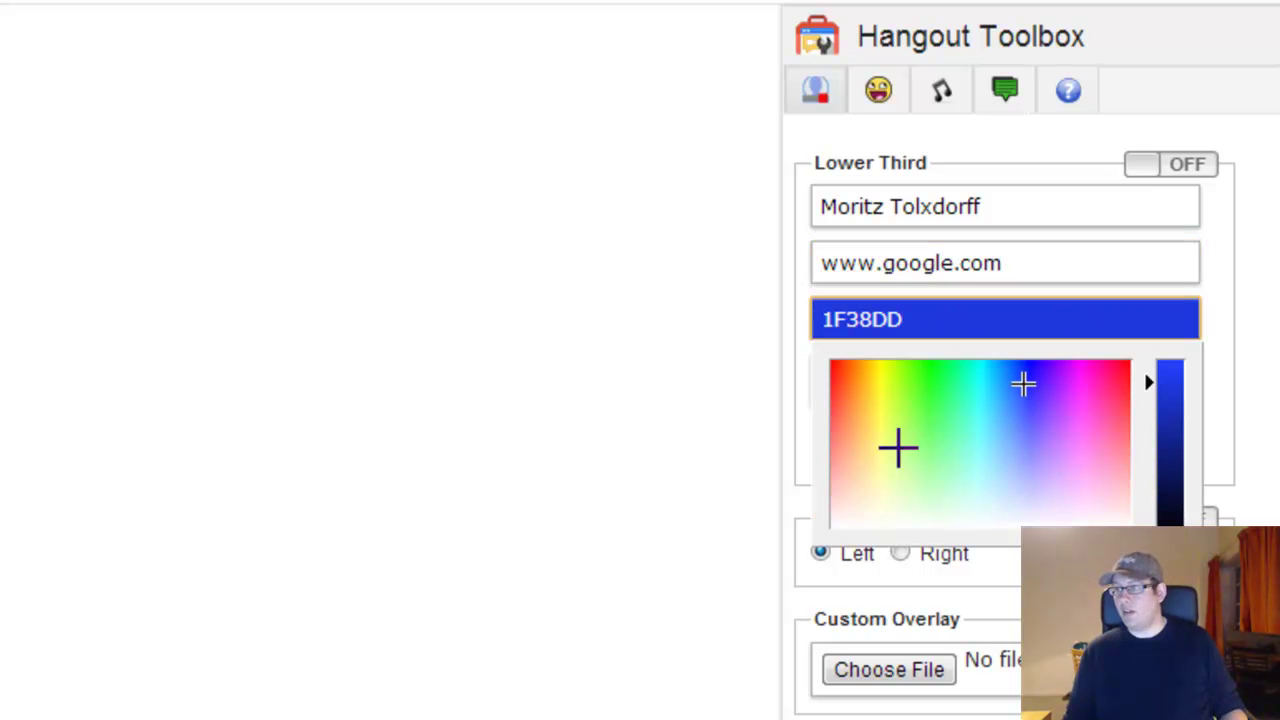
Step: Pick orange DD9231 in the gradient picker to replace the blue 1F38DD lower third colour
{"action": "left_click", "coordinate": [923, 400]}
{"action": "mouse_move", "coordinate": [1031, 394]}
{"action": "left_mouse_down"}
{"action": "mouse_move", "coordinate": [1060, 449]}
{"action": "mouse_move", "coordinate": [1092, 440]}
{"action": "left_mouse_up"}
{"action": "left_click", "coordinate": [1097, 383]}
{"action": "left_click", "coordinate": [883, 383]}
{"action": "left_click", "coordinate": [857, 396]}
{"action": "left_click", "coordinate": [1224, 385]}
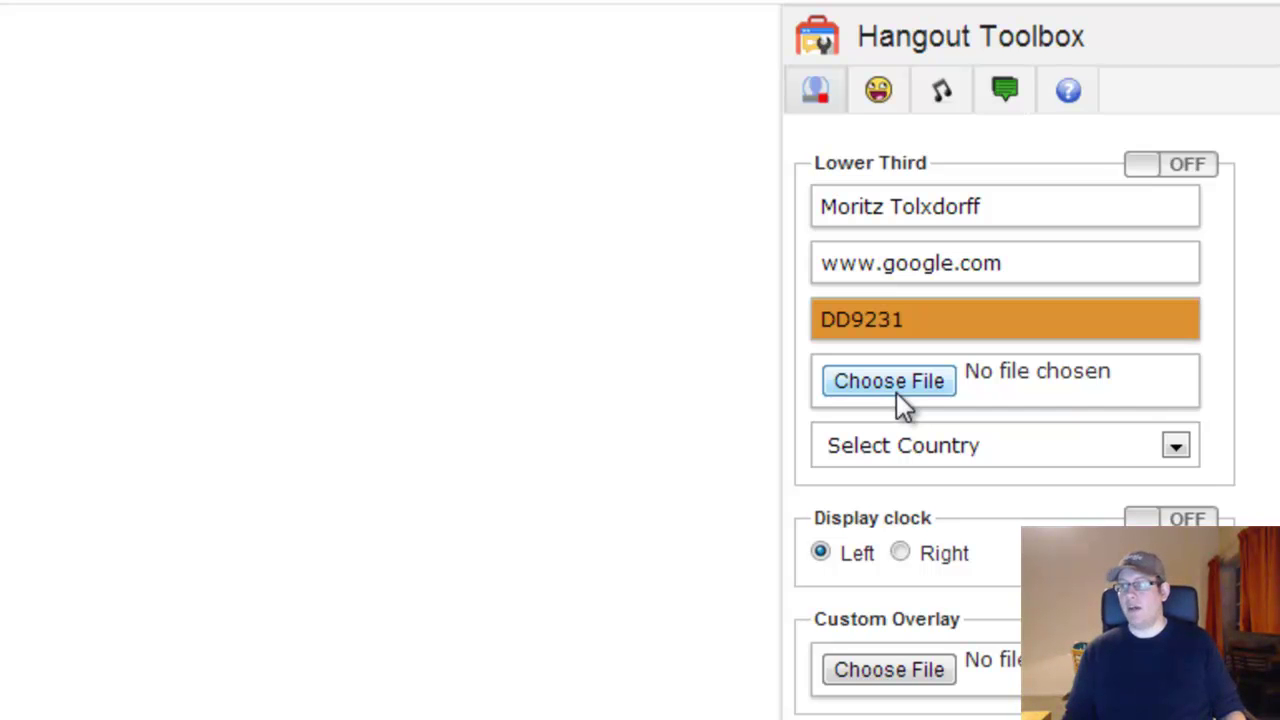
{"action": "left_click", "coordinate": [969, 447]}
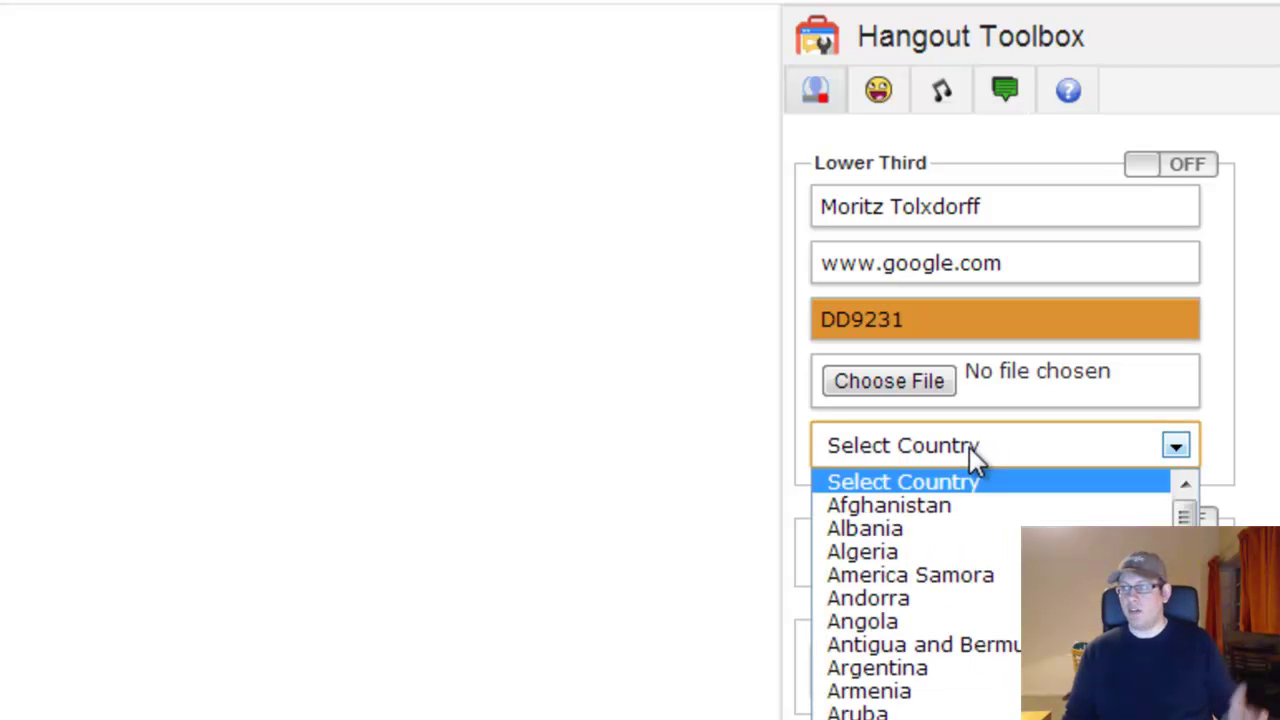
{"action": "scroll", "coordinate": [990, 640], "scroll_direction": "down", "scroll_amount": 20}
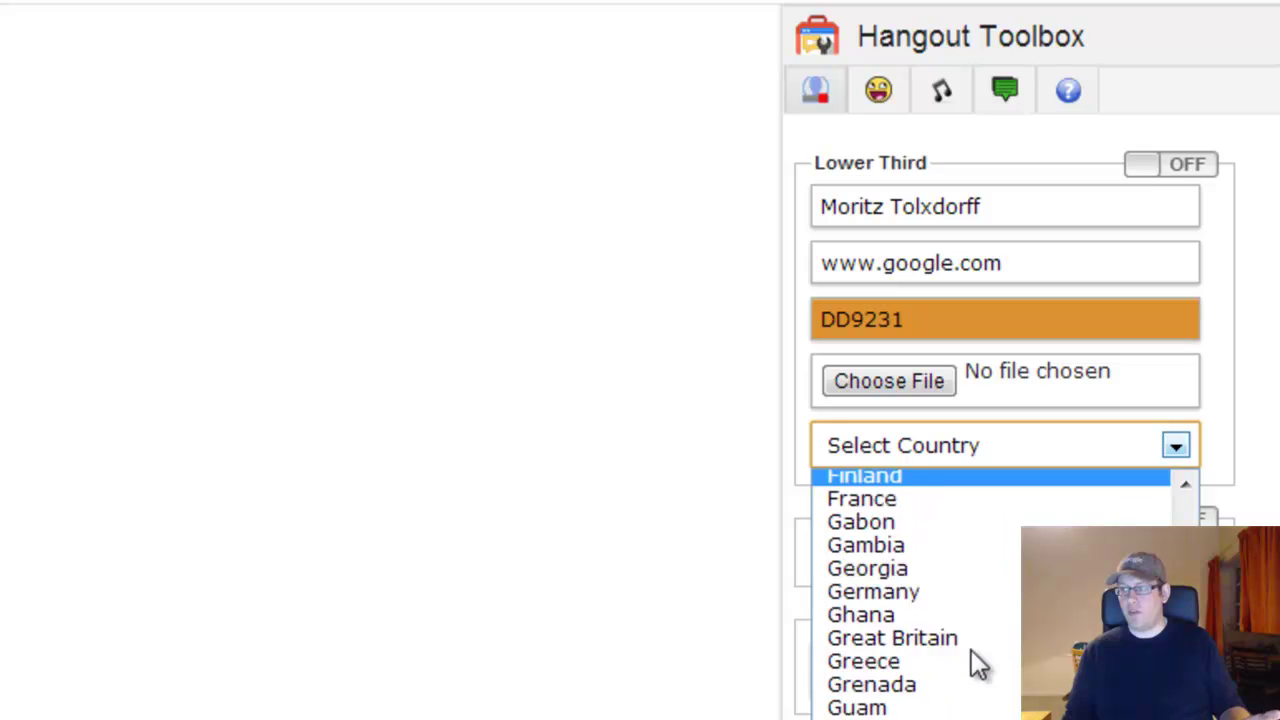
{"action": "scroll", "coordinate": [971, 651], "scroll_direction": "up", "scroll_amount": 10}
{"action": "left_click", "coordinate": [1250, 395]}
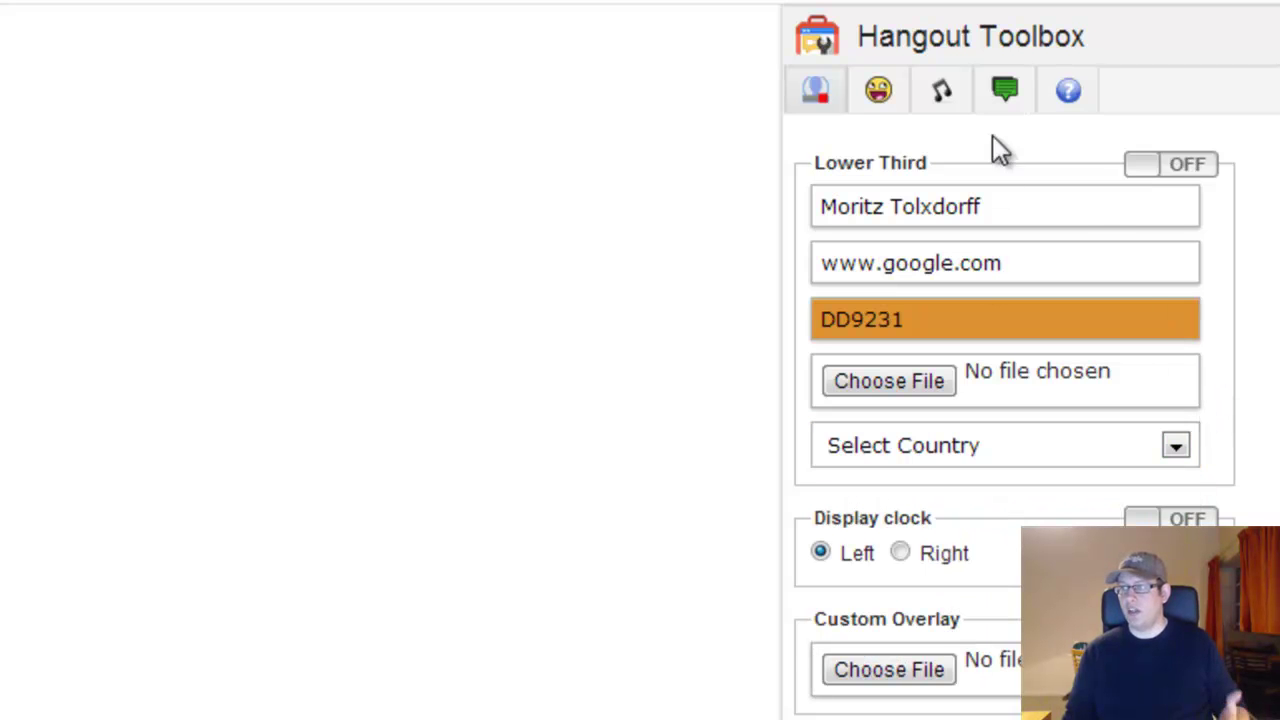
{"action": "left_click", "coordinate": [1172, 180]}
{"action": "left_click", "coordinate": [1167, 186]}
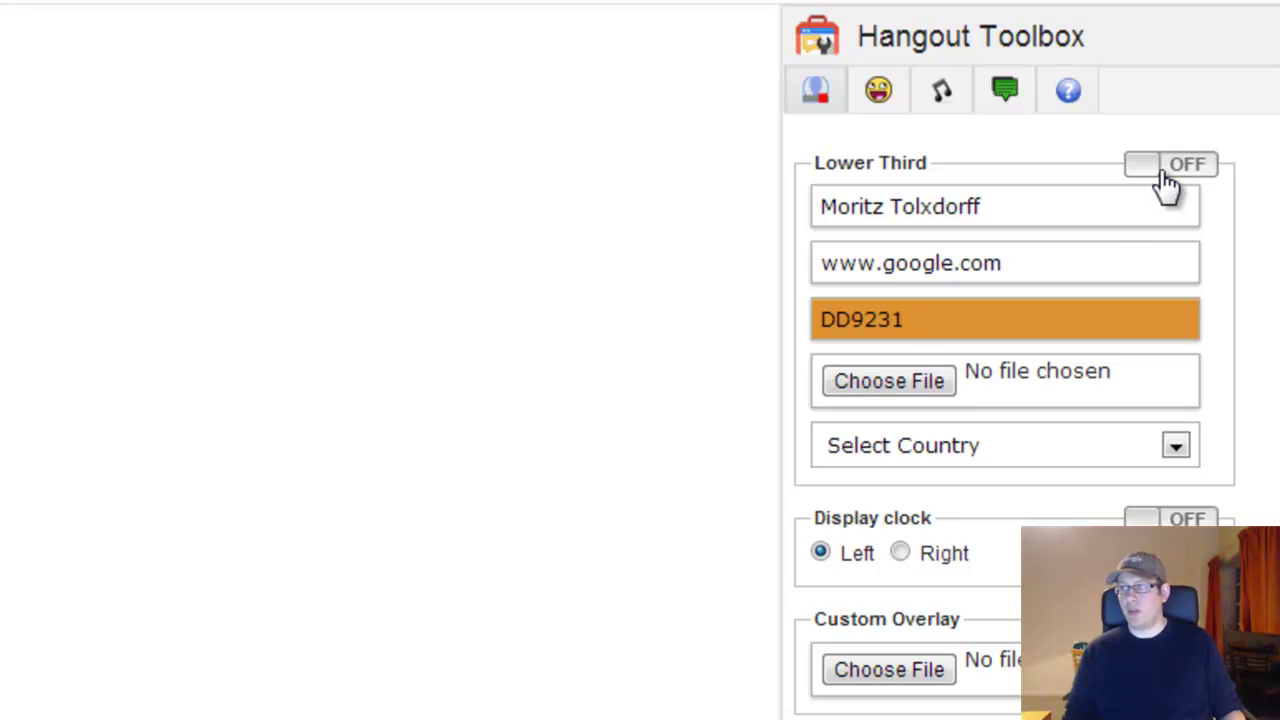
{"action": "left_click", "coordinate": [1167, 184]}
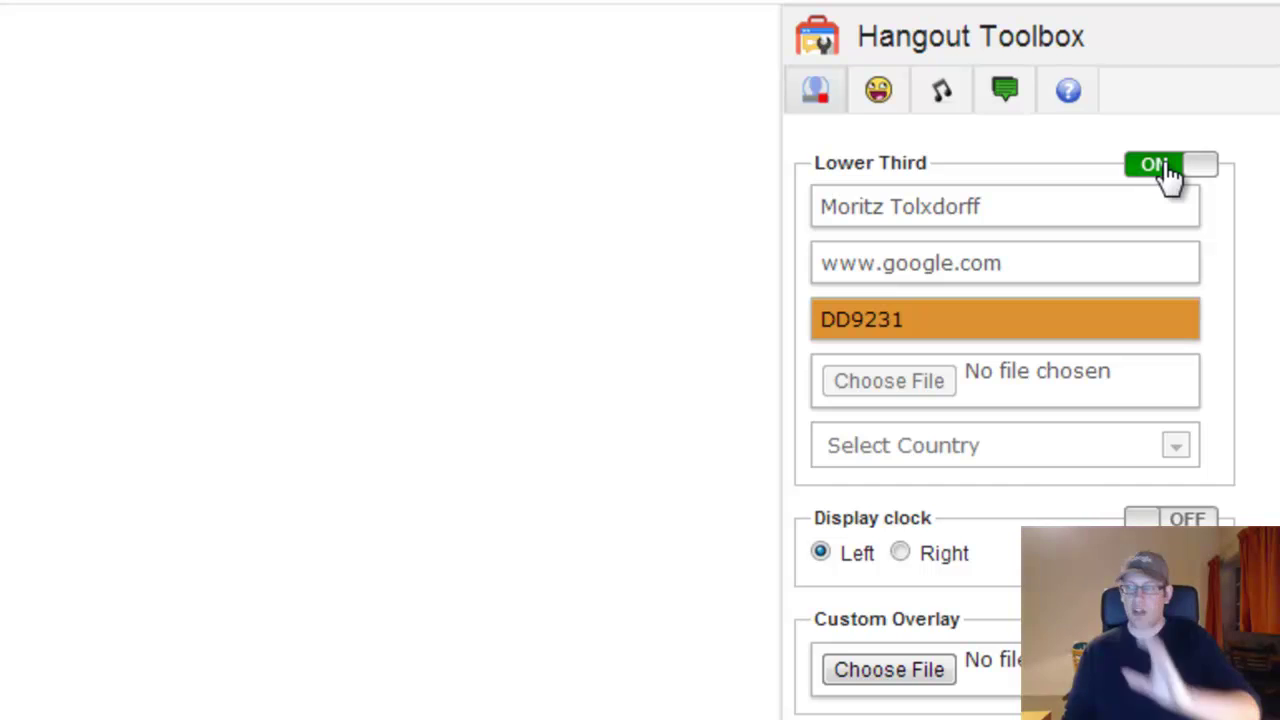
{"action": "left_click", "coordinate": [1169, 178]}
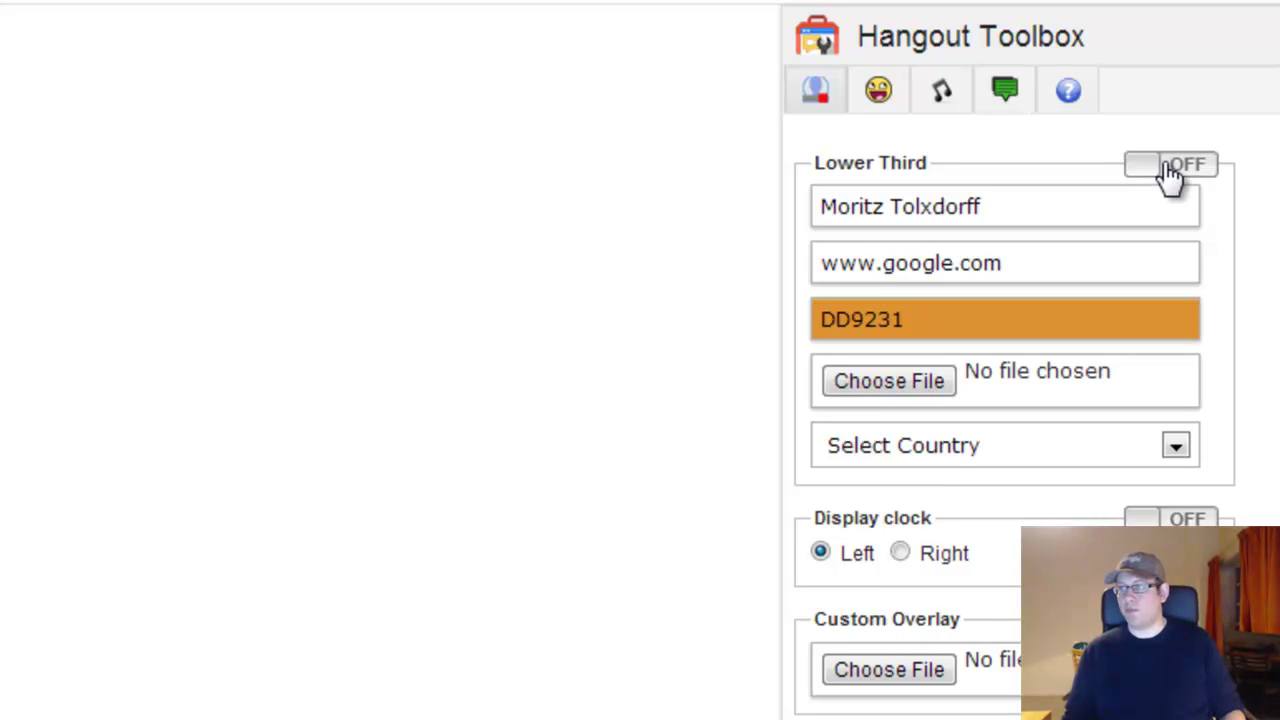
{"action": "scroll", "coordinate": [874, 466], "scroll_direction": "down", "scroll_amount": 3}
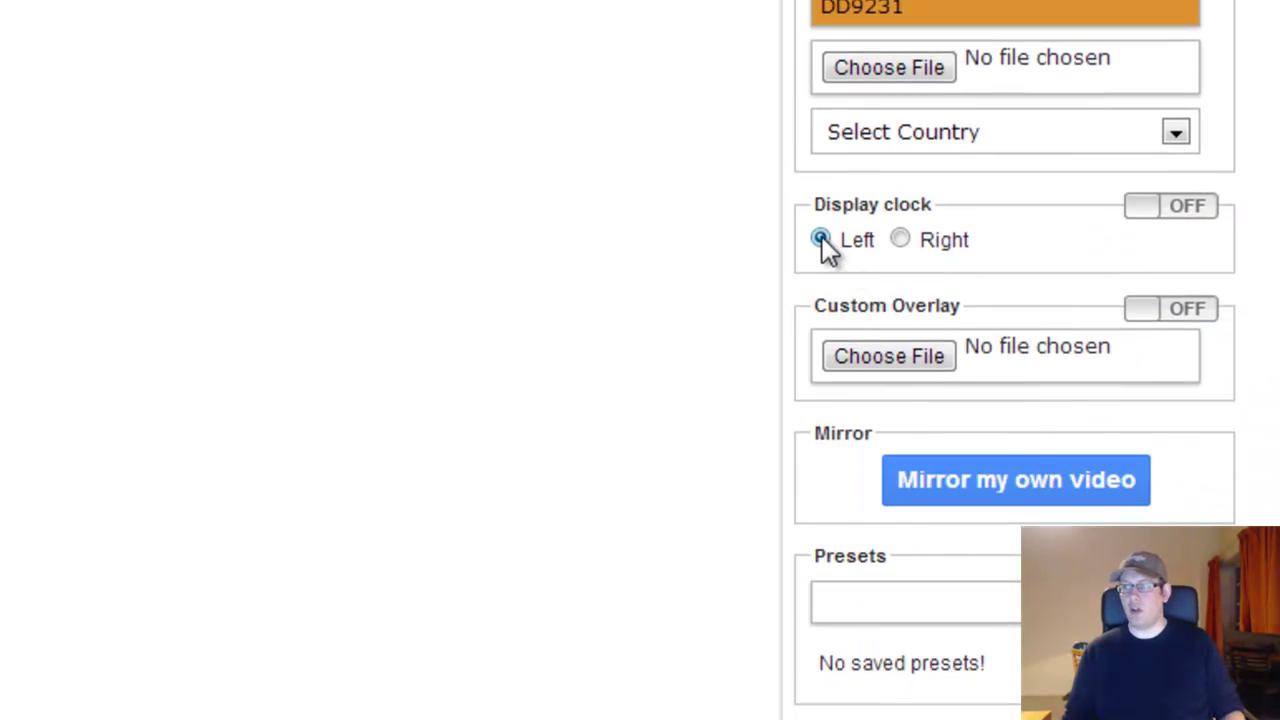
Step: Set the display clock position to Right, leaving the clock switched off
{"action": "left_click", "coordinate": [900, 240]}
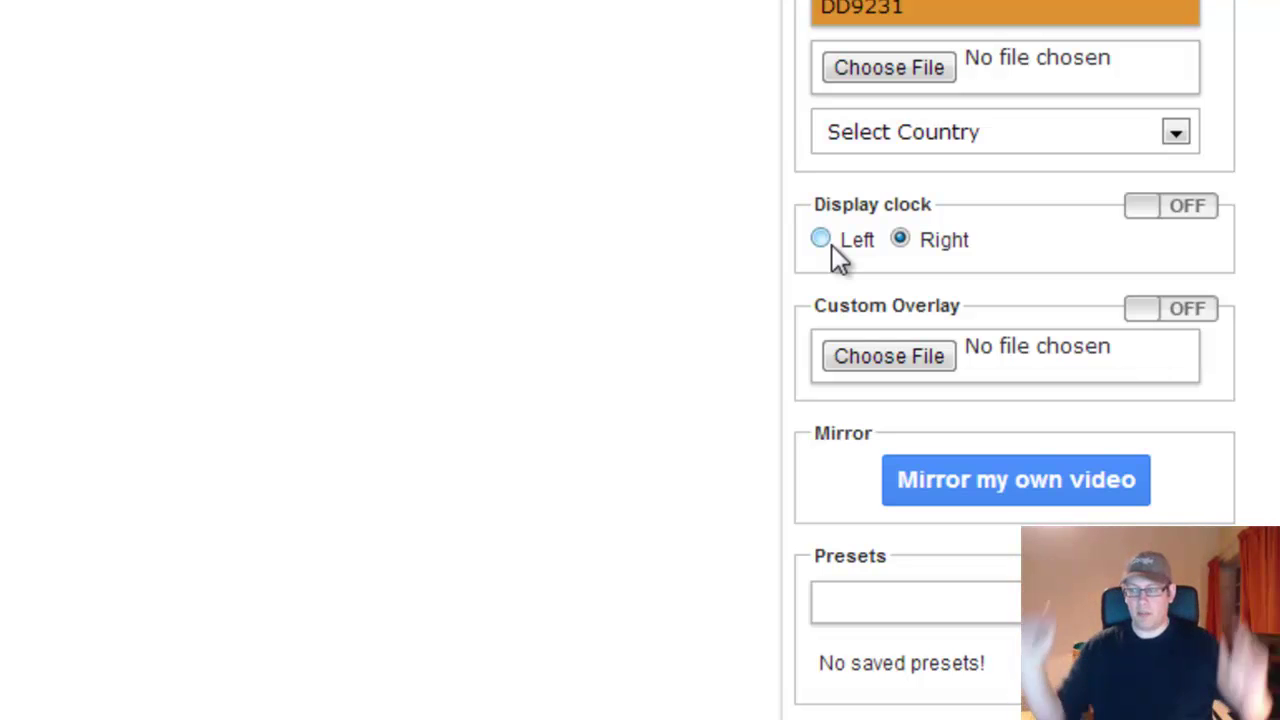
{"action": "left_click", "coordinate": [1150, 218]}
{"action": "left_click", "coordinate": [1194, 222]}
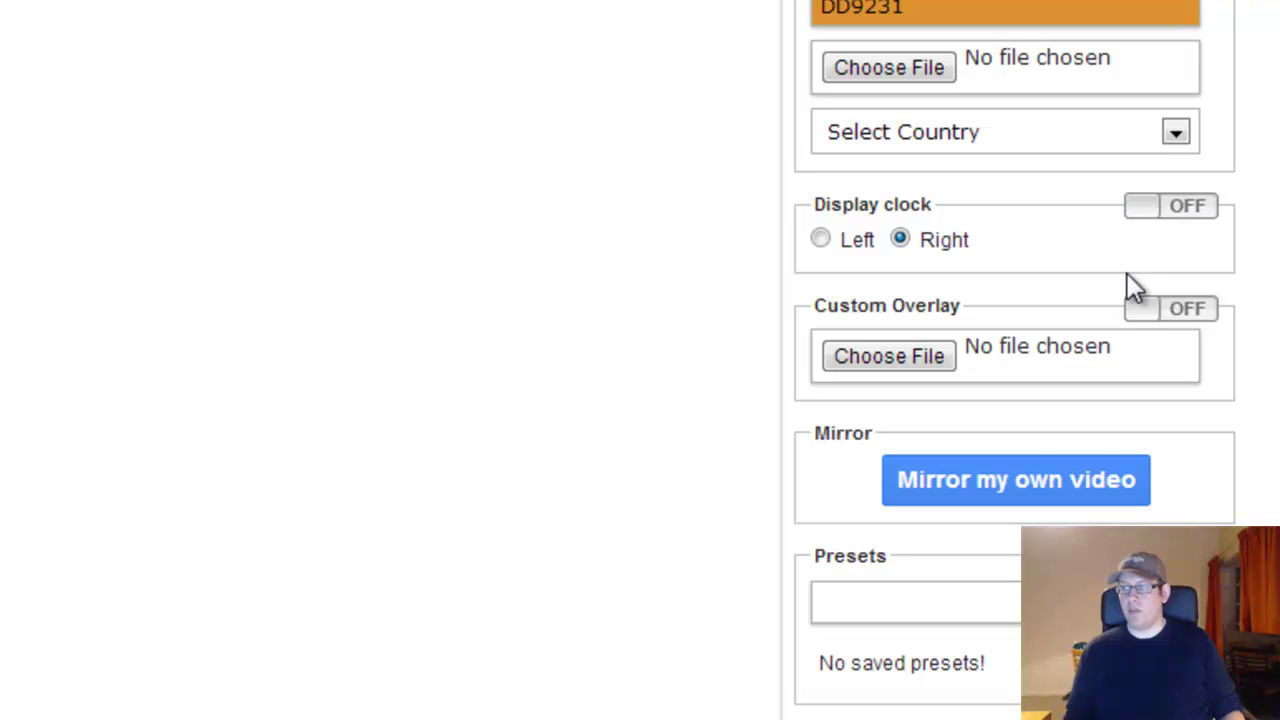